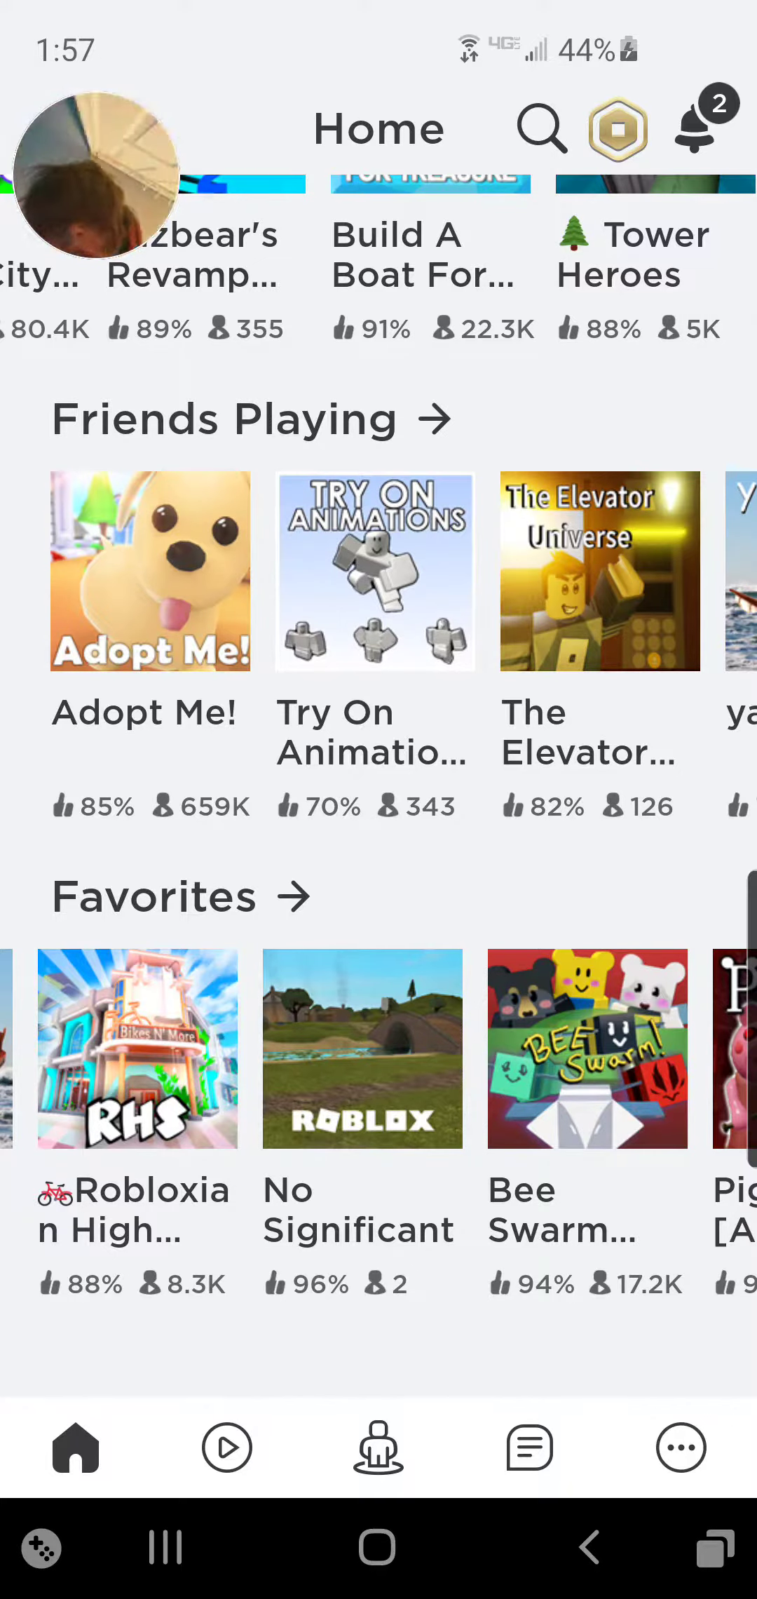
# Step: Raise the phone's volume while the Roblox Home screen shows the Favorites row
pyautogui.press('XF86AudioRaiseVolume')
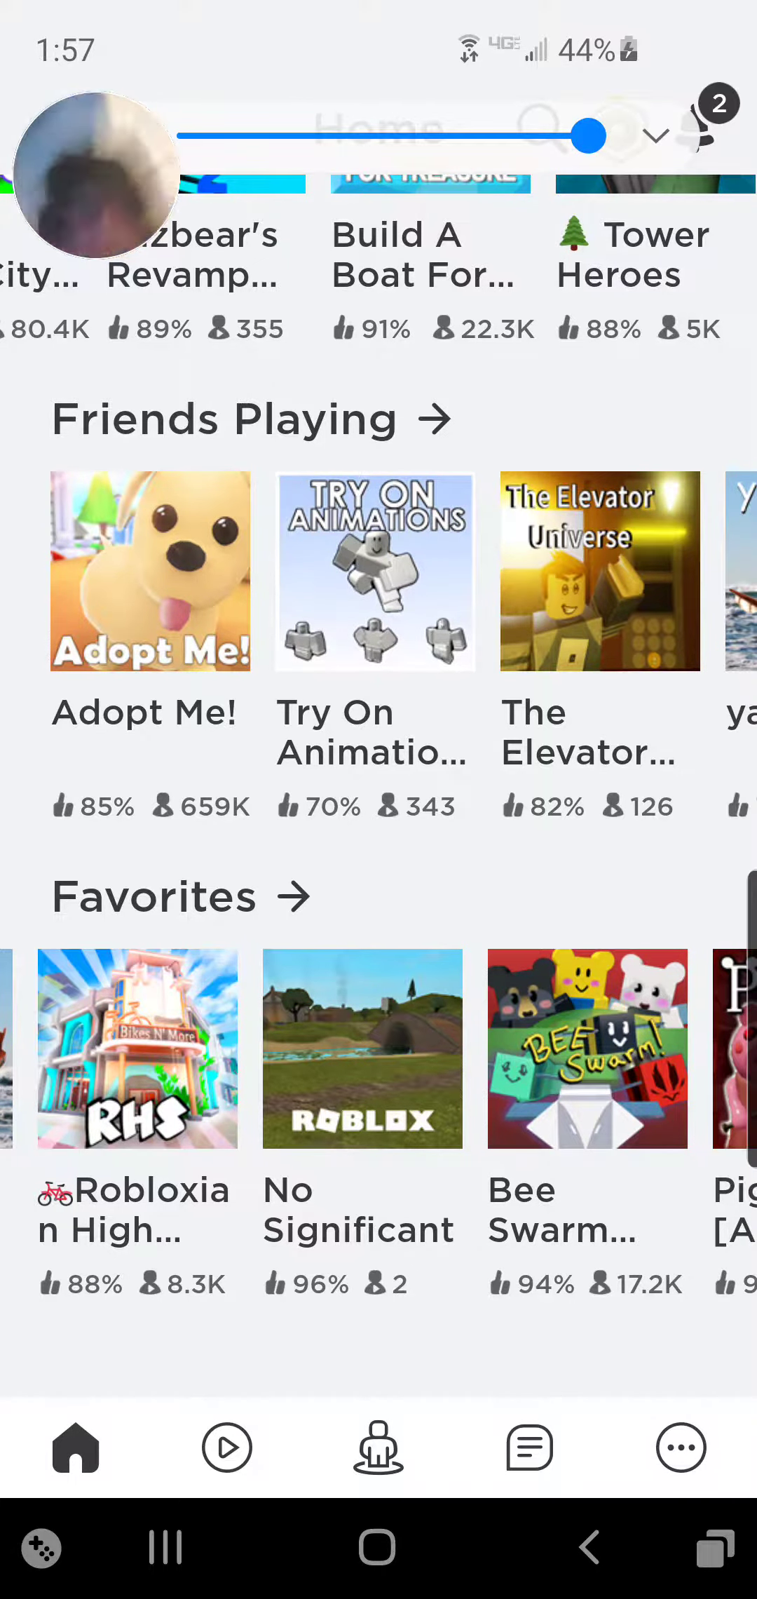